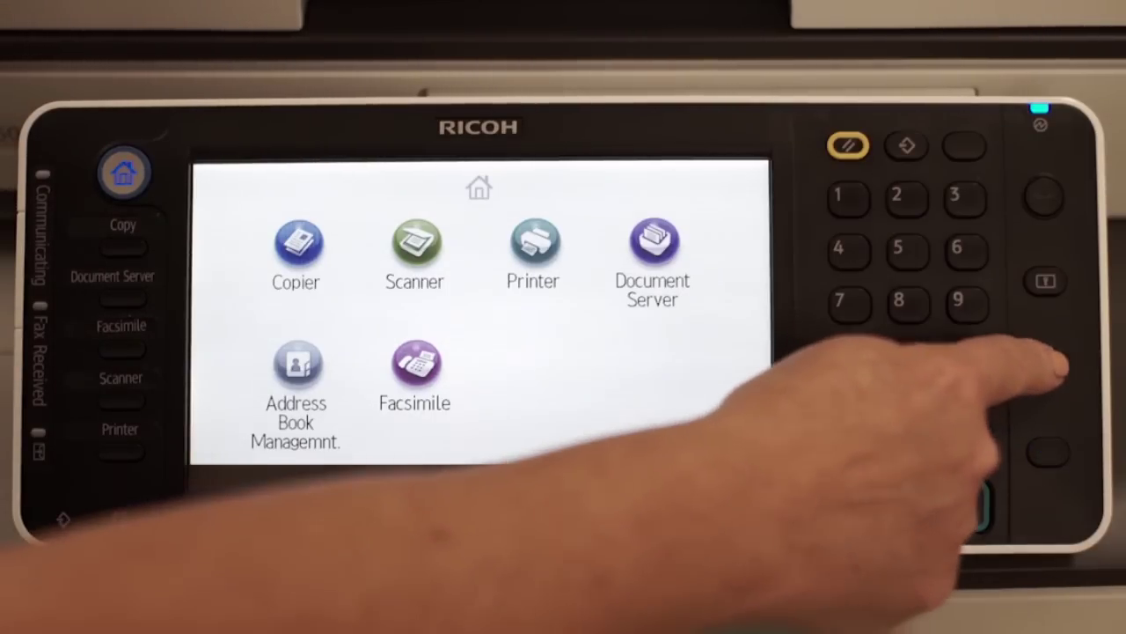
# Step: From System Settings > Interface Settings, ping 192.168.183.35 and confirm the connection succeeds
pyautogui.click(1047, 365)
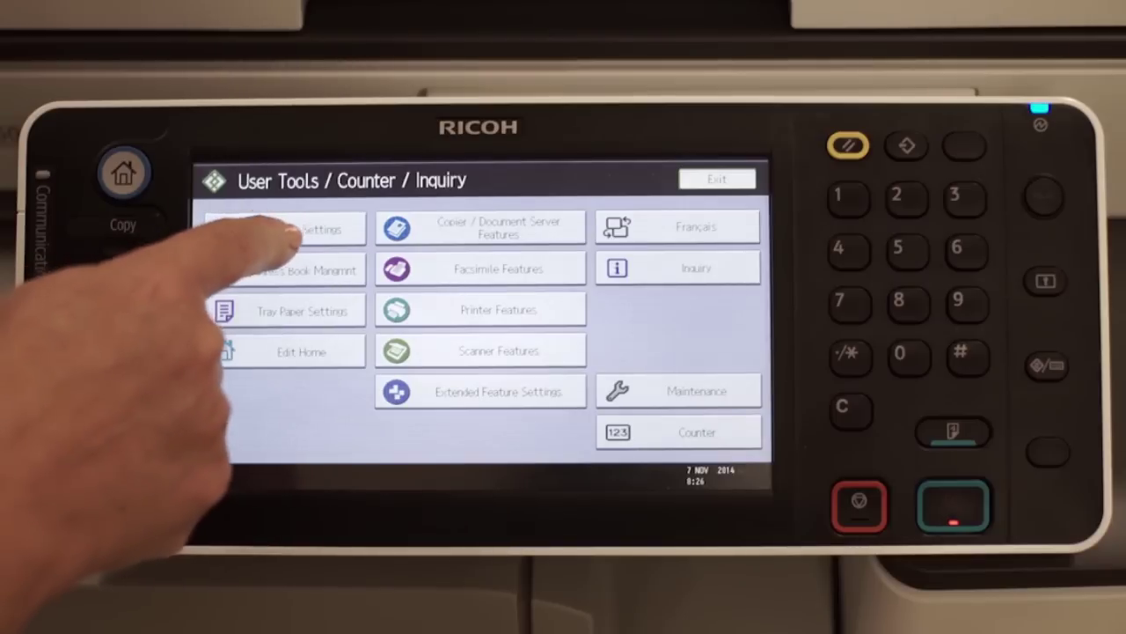
pyautogui.click(286, 228)
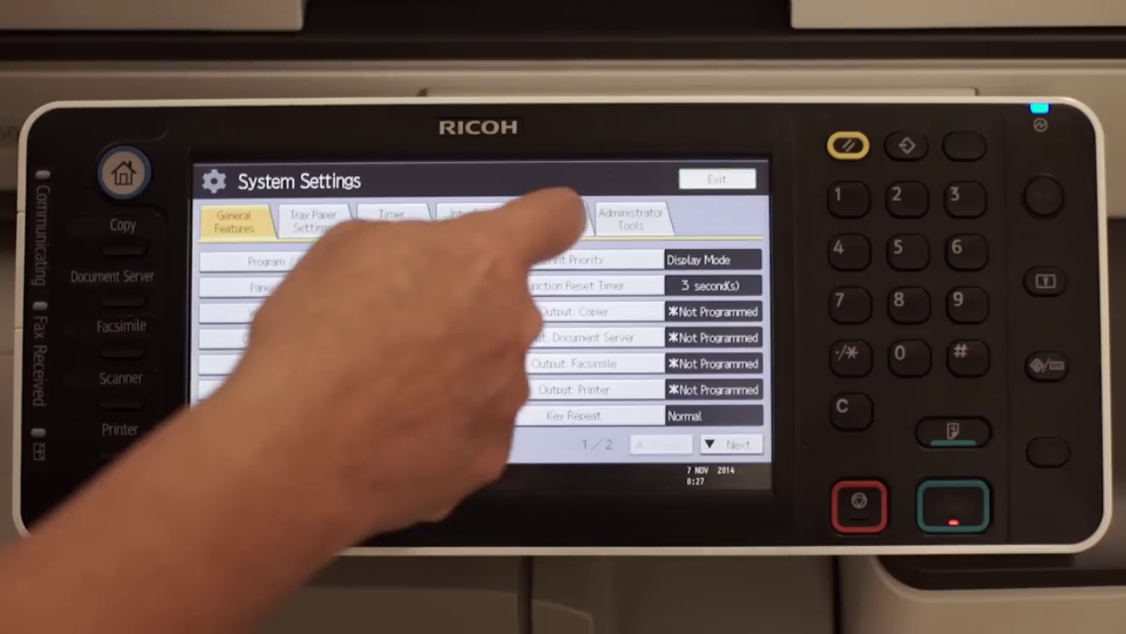
pyautogui.click(471, 220)
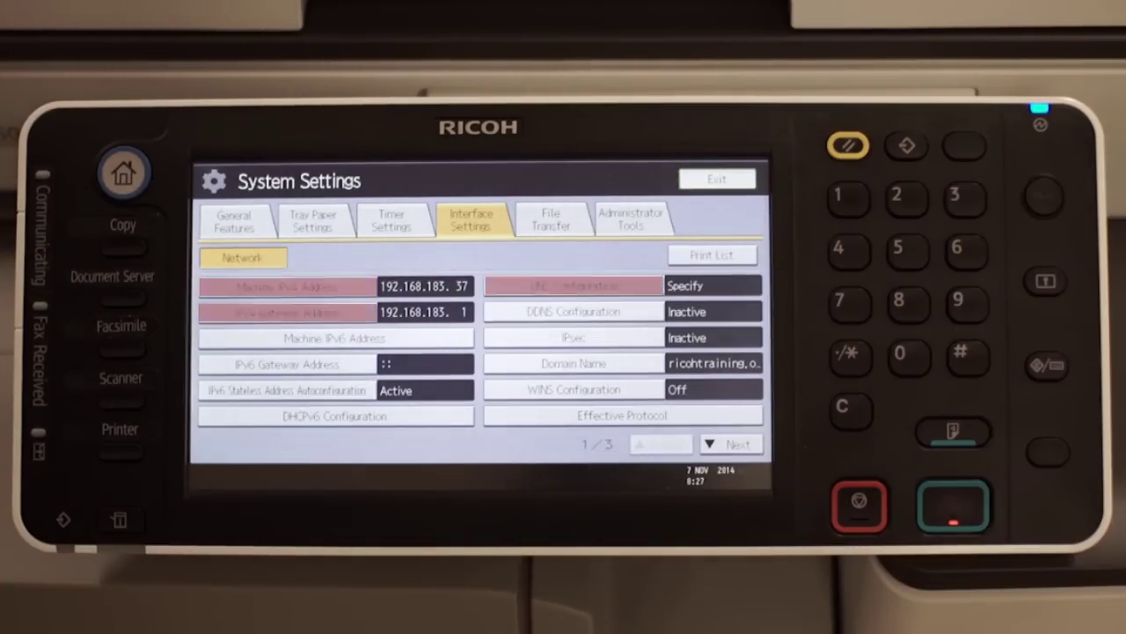
pyautogui.click(734, 445)
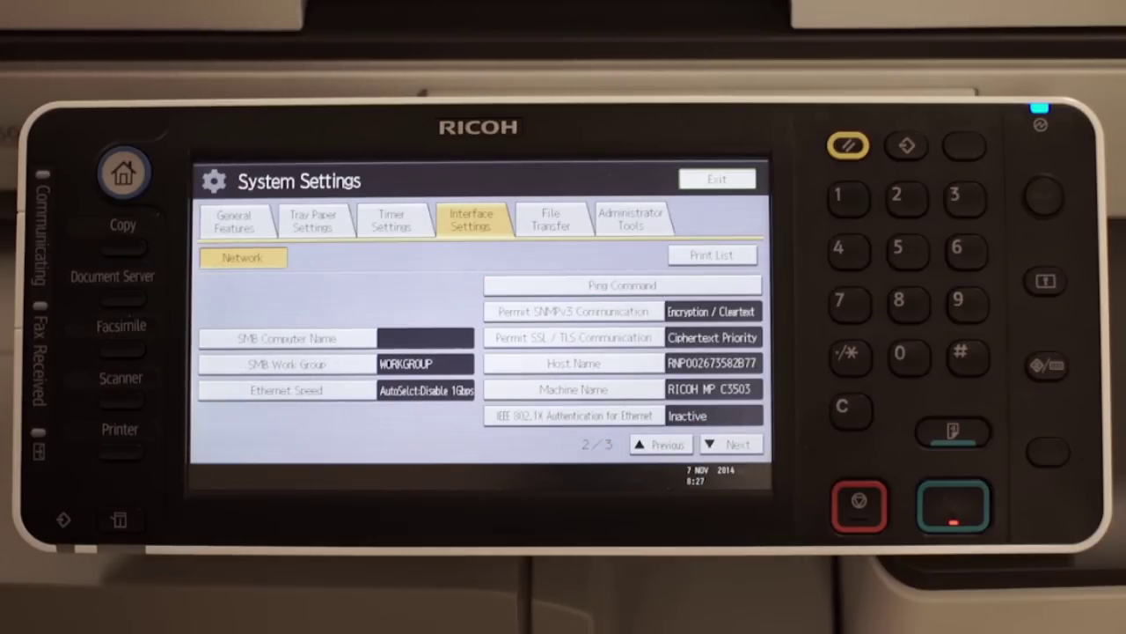
pyautogui.click(572, 285)
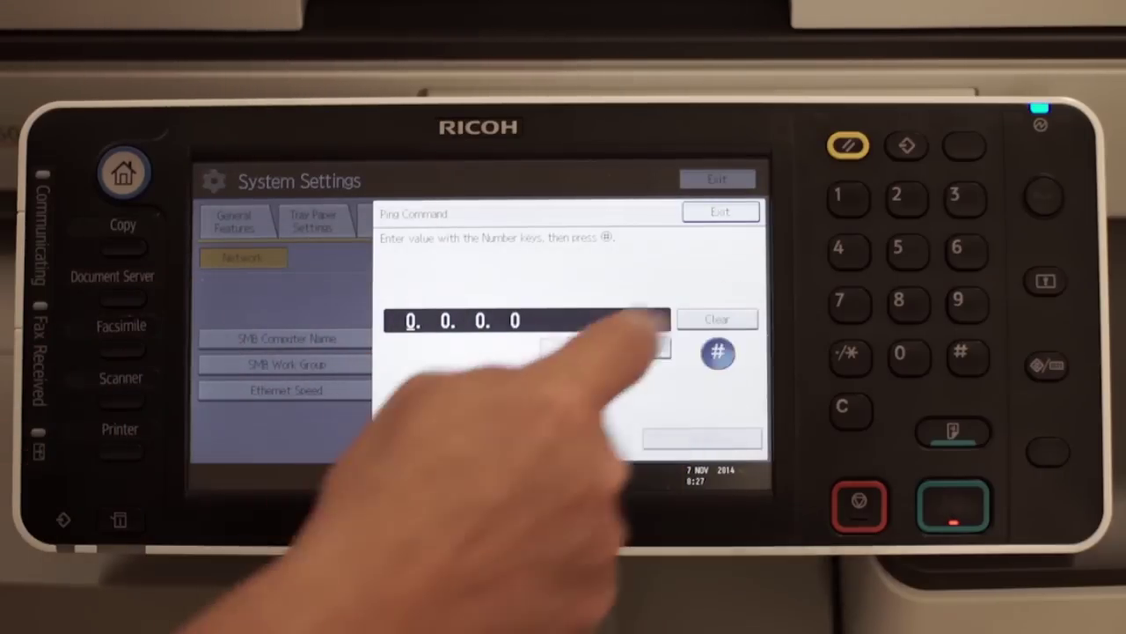
pyautogui.write('192.168.183.35')
pyautogui.press('Return')
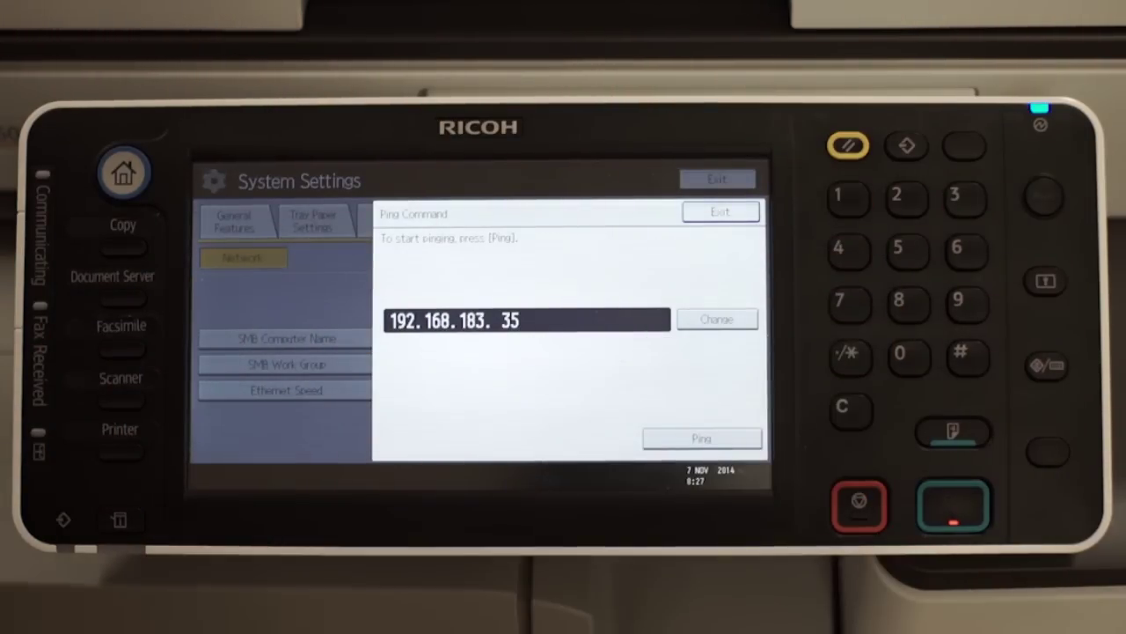
pyautogui.click(702, 437)
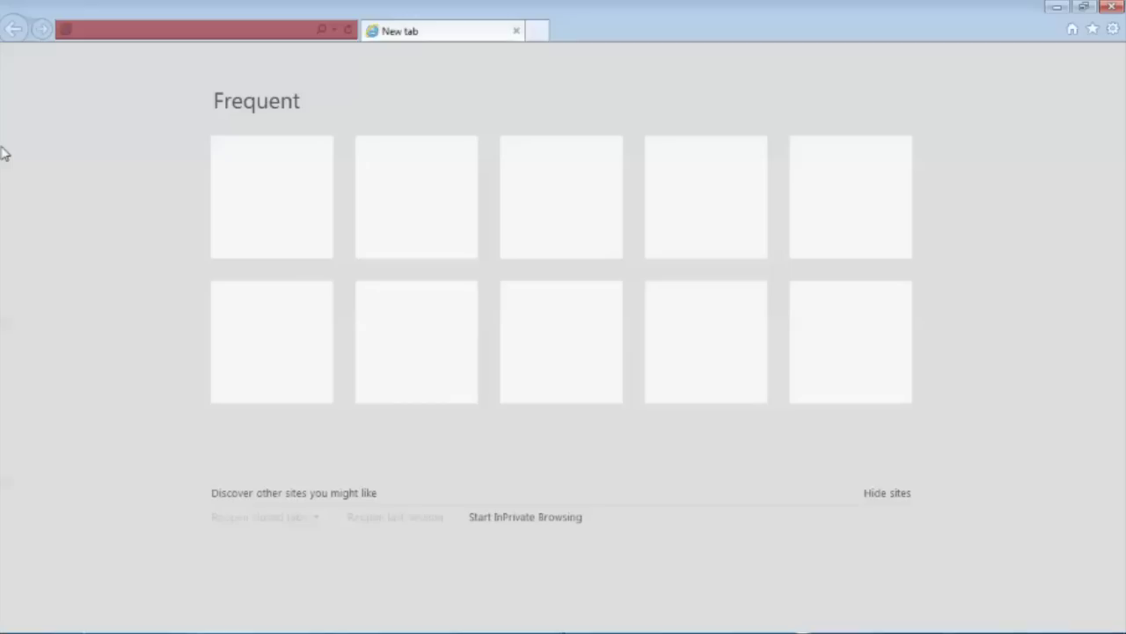
# Step: Browse to the printer's web page at 192.168.183.37
pyautogui.write('192.1')
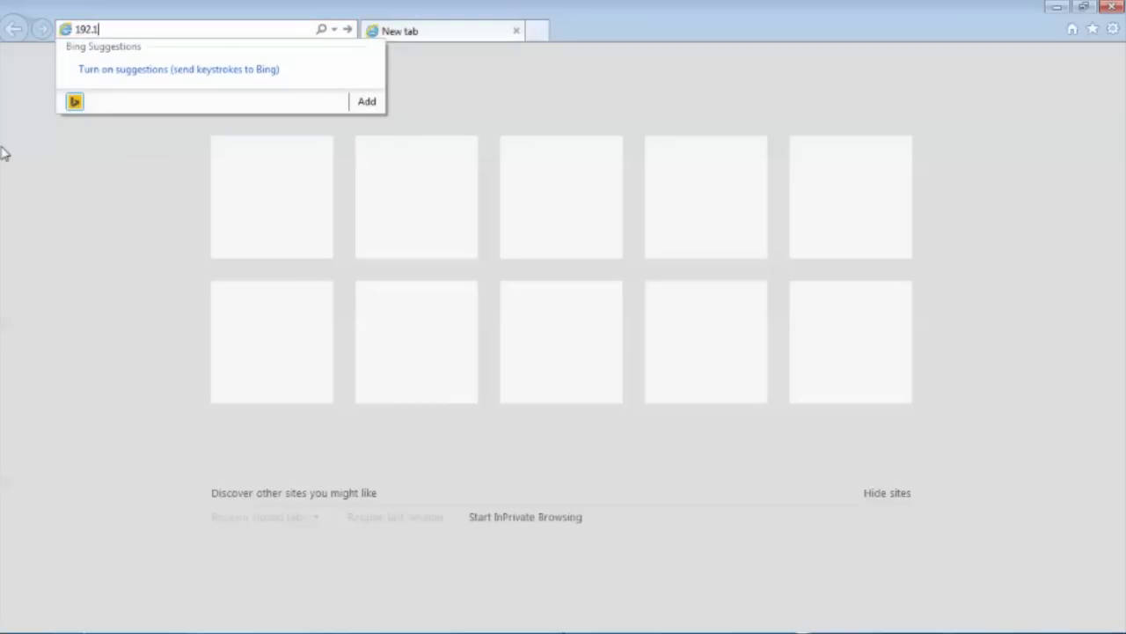
pyautogui.write('68.183.37')
pyautogui.press('Return')
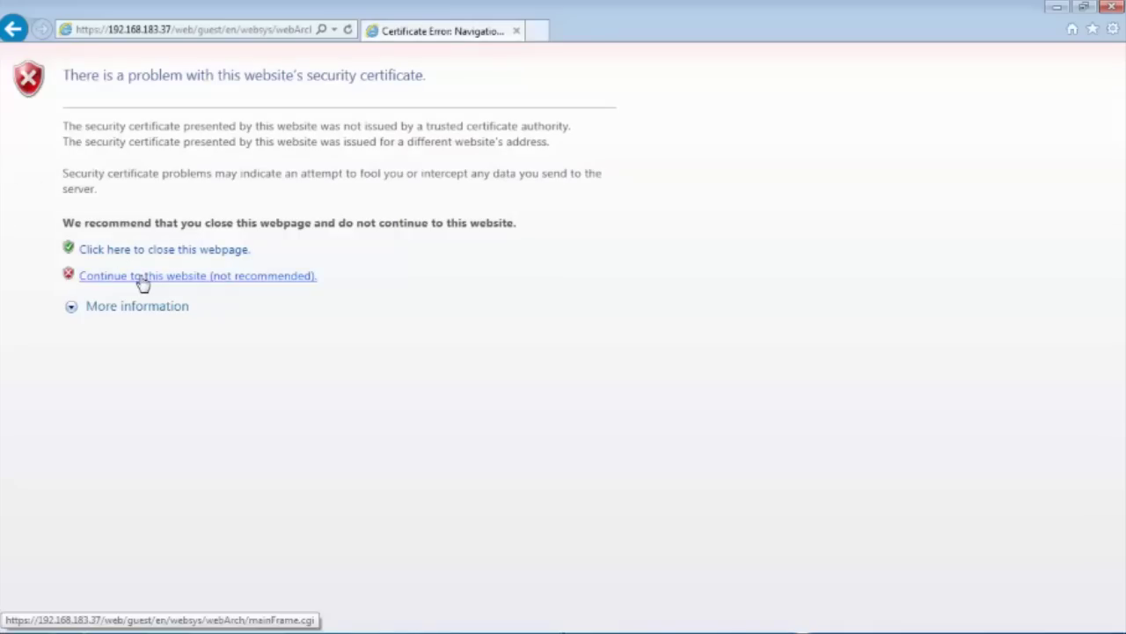
# Step: Continue past the certificate warning and log in as administrator to Web Image Monitor
pyautogui.click(141, 279)
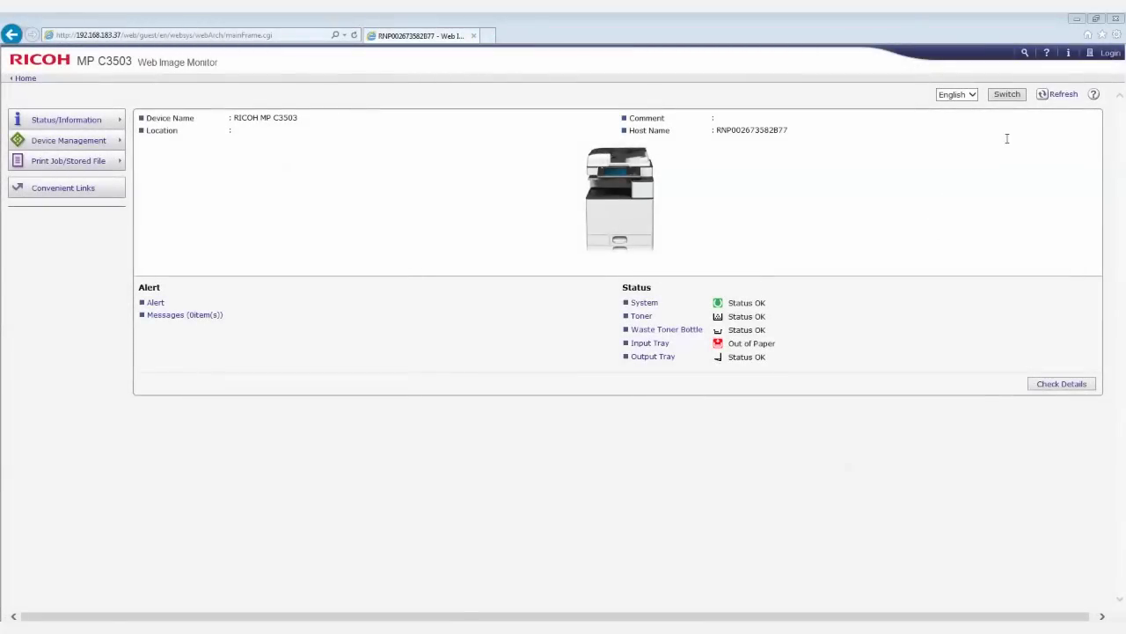
pyautogui.click(1110, 54)
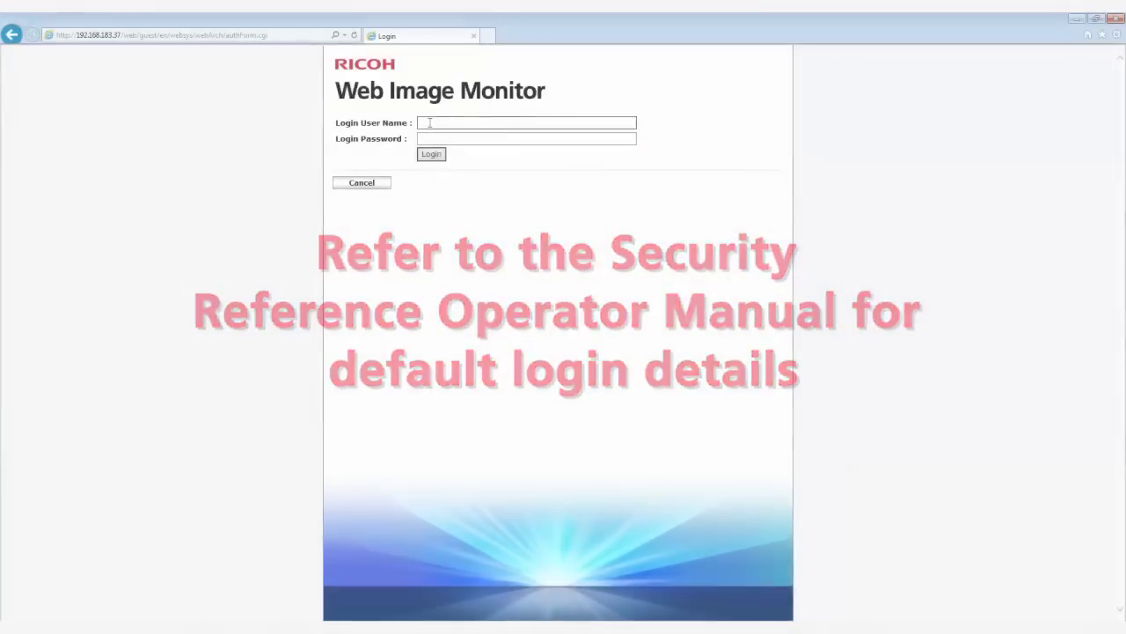
pyautogui.click(431, 154)
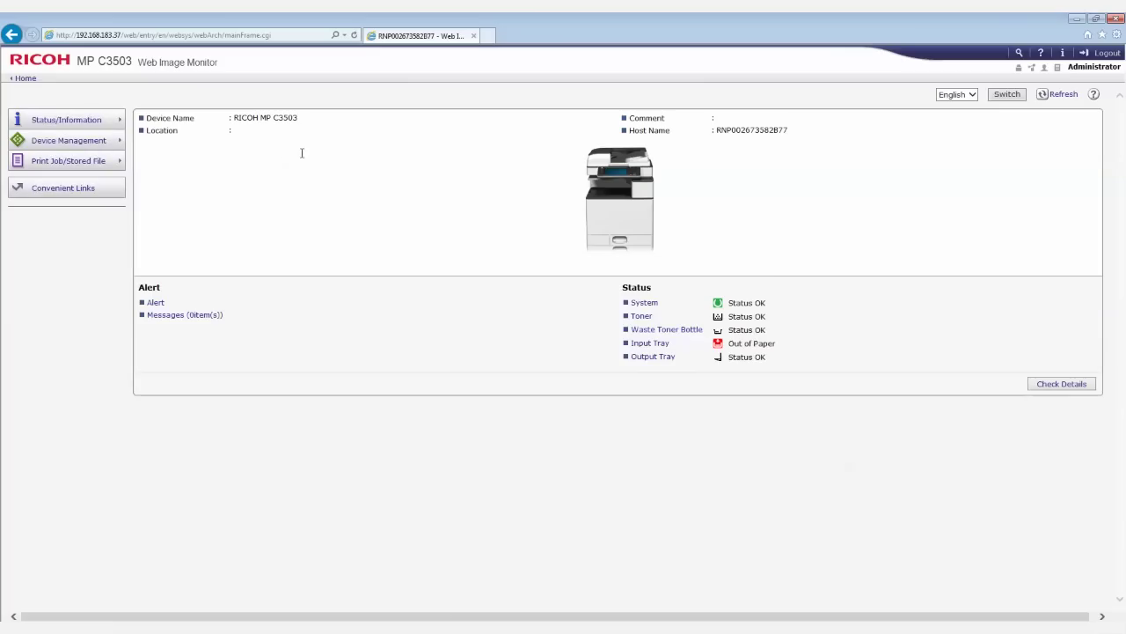
pyautogui.moveTo(94, 151)
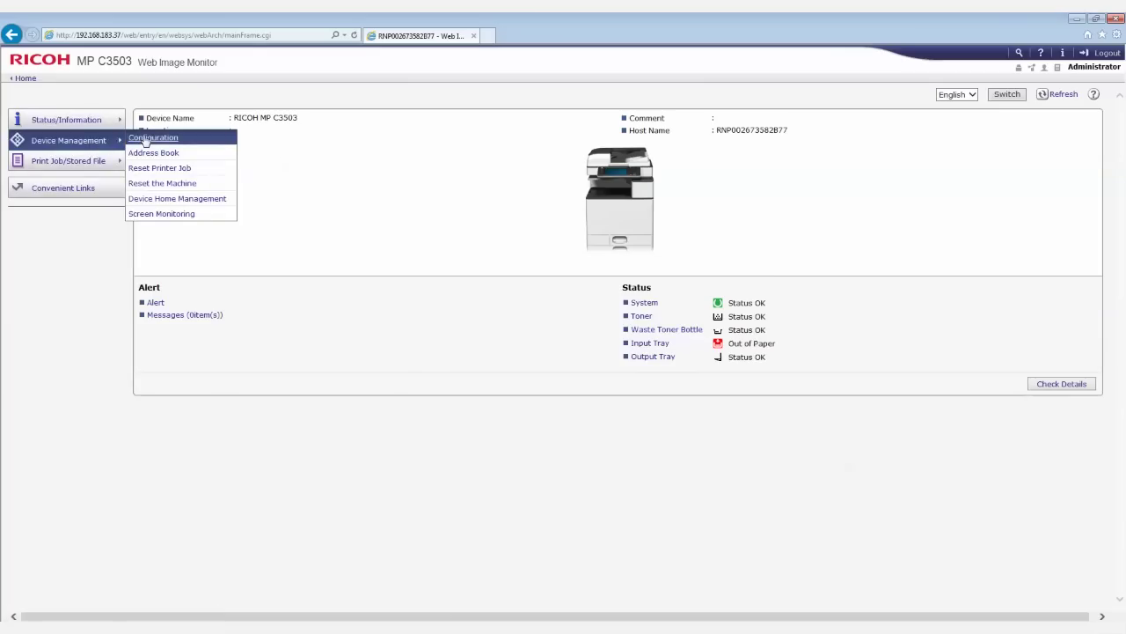
# Step: In Configuration > Email, enter the device's administrator email address at the ricohtraining.org domain
pyautogui.click(145, 141)
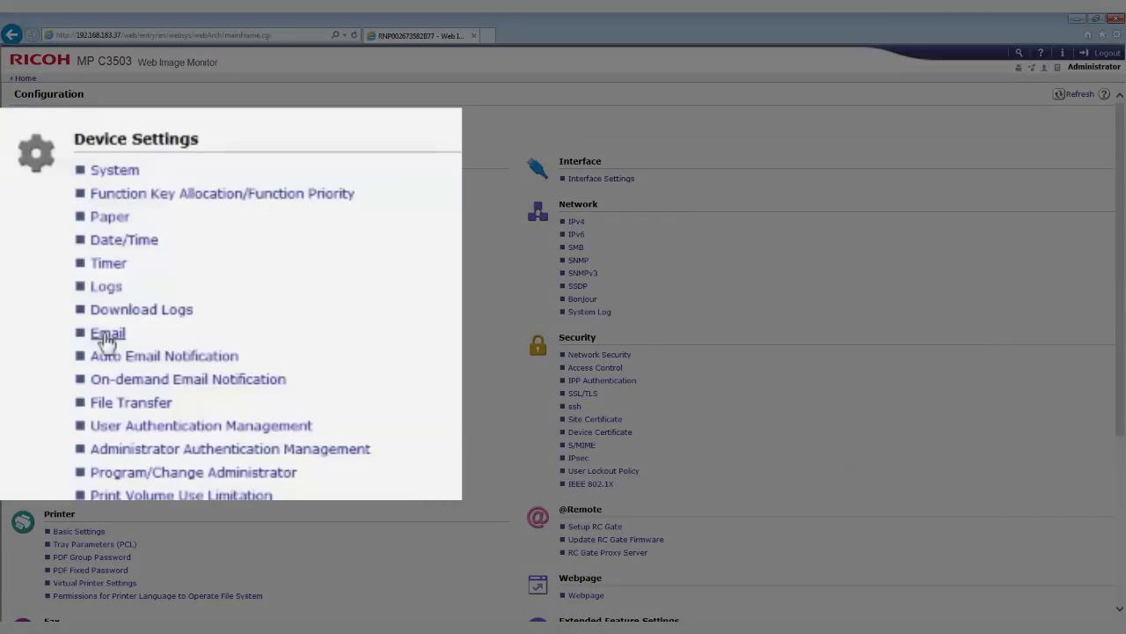
pyautogui.click(62, 273)
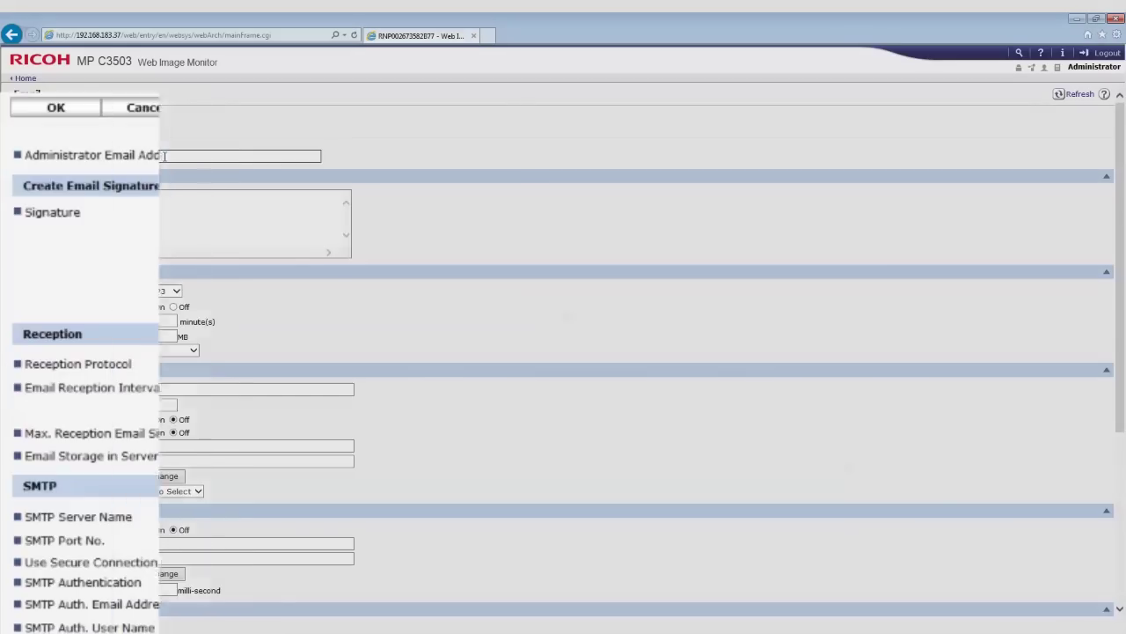
pyautogui.click(159, 159)
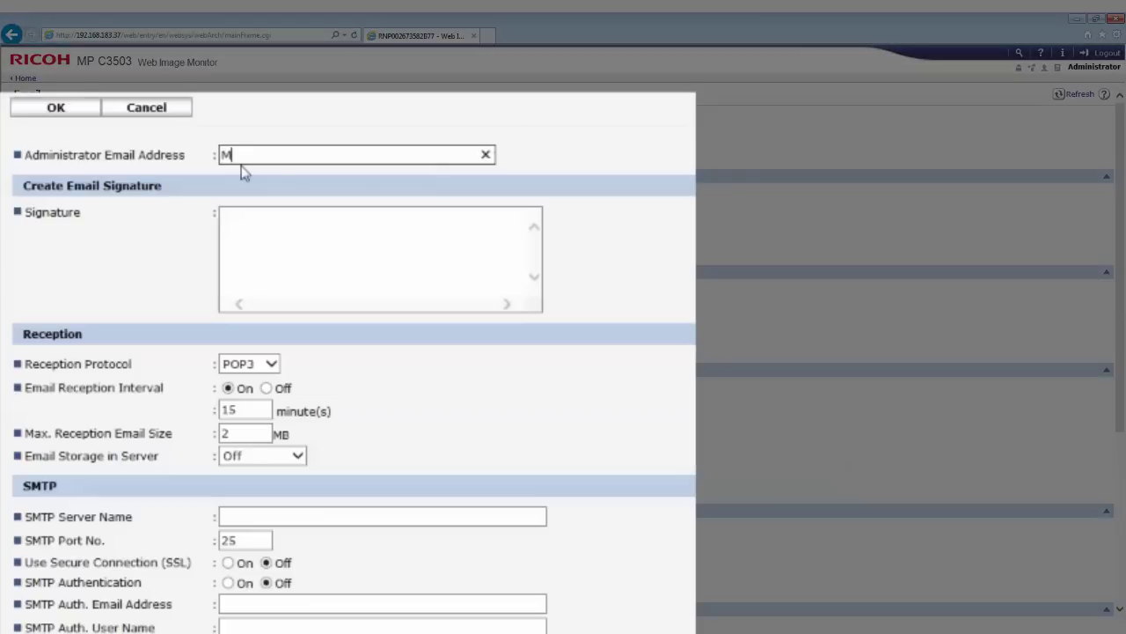
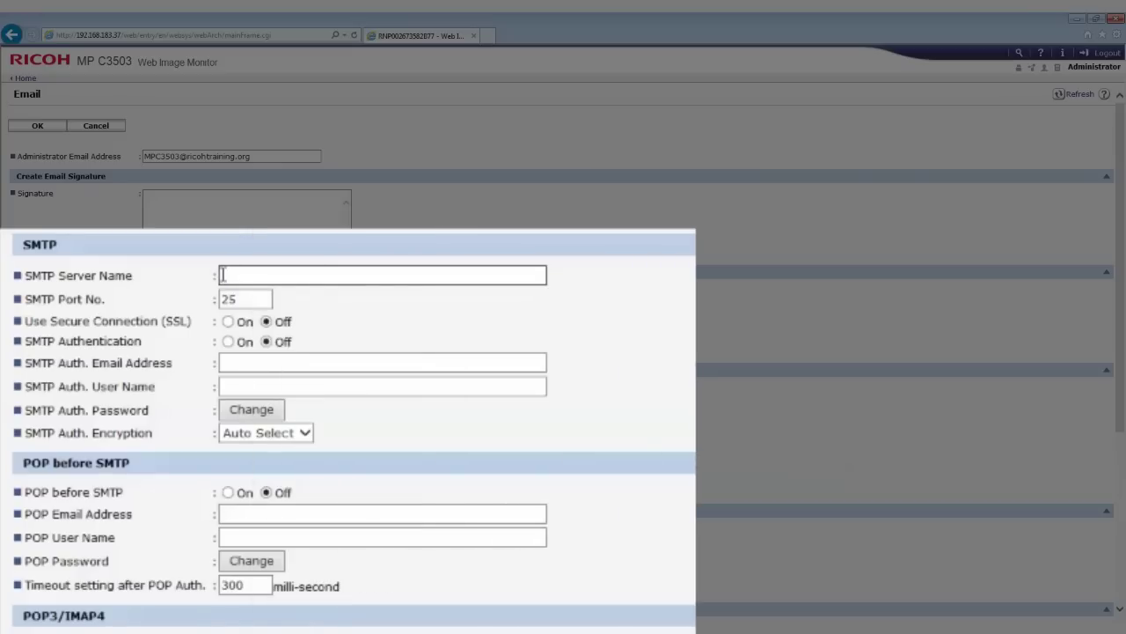
# Step: Set SMTP Server Name to 192.168.183.3 and save the email settings
pyautogui.write('192')
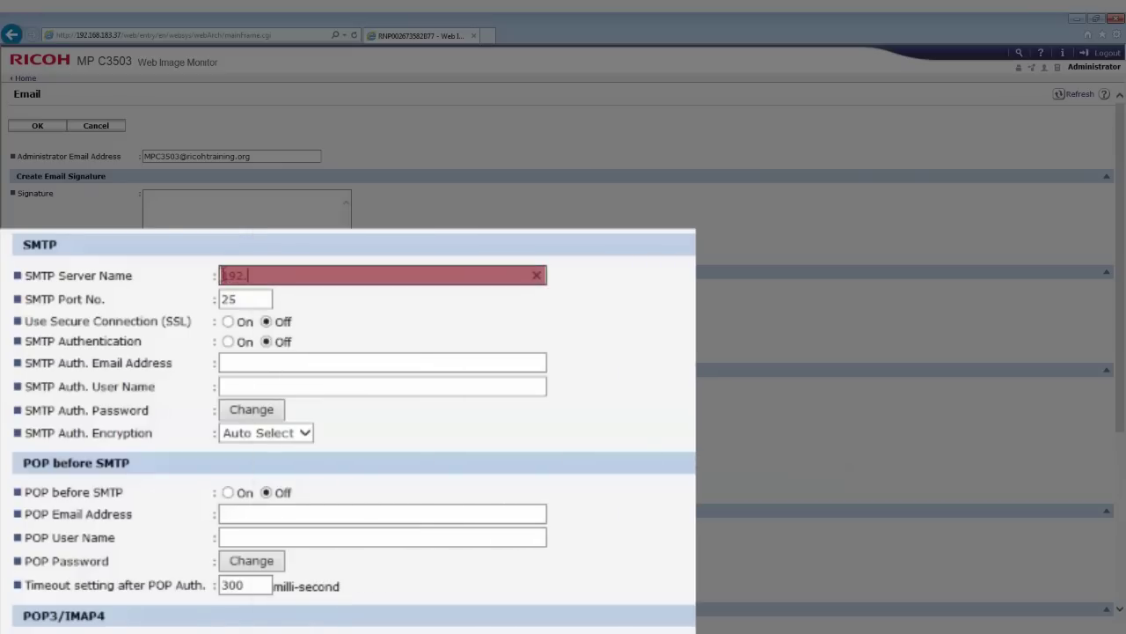
pyautogui.write('.168.')
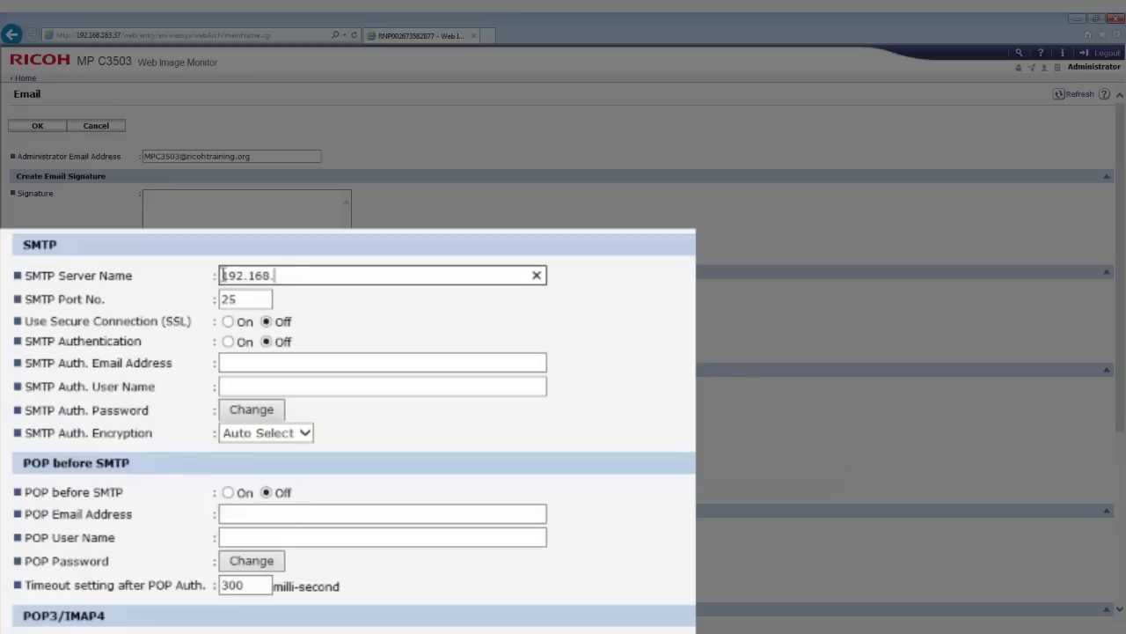
pyautogui.write('183.')
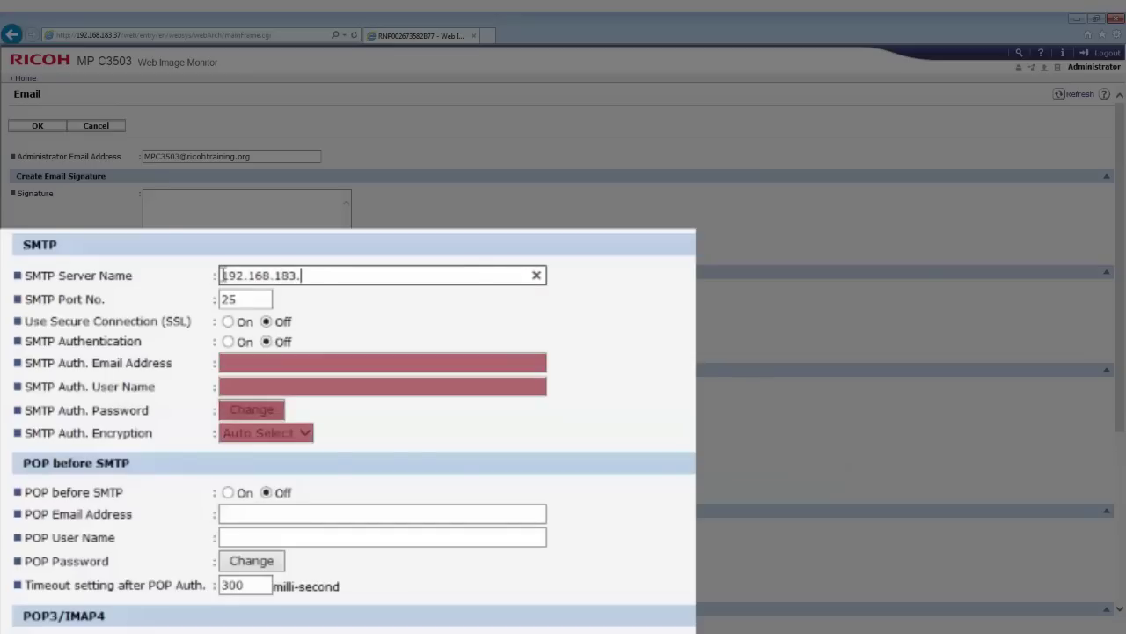
pyautogui.write('3')
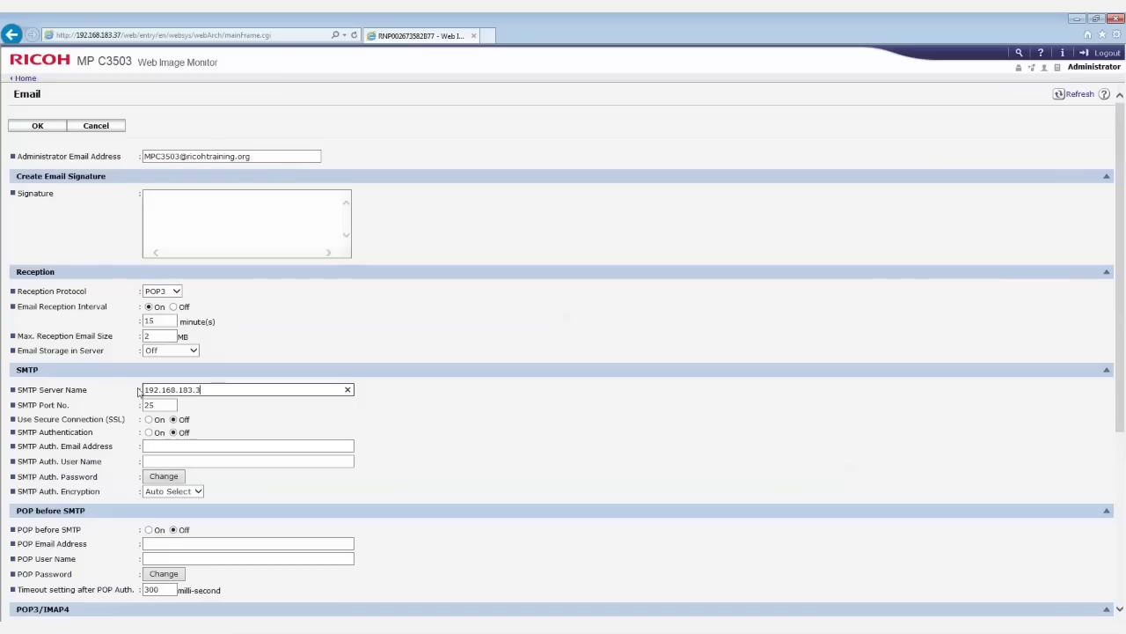
pyautogui.scroll(-3, 103, 533)
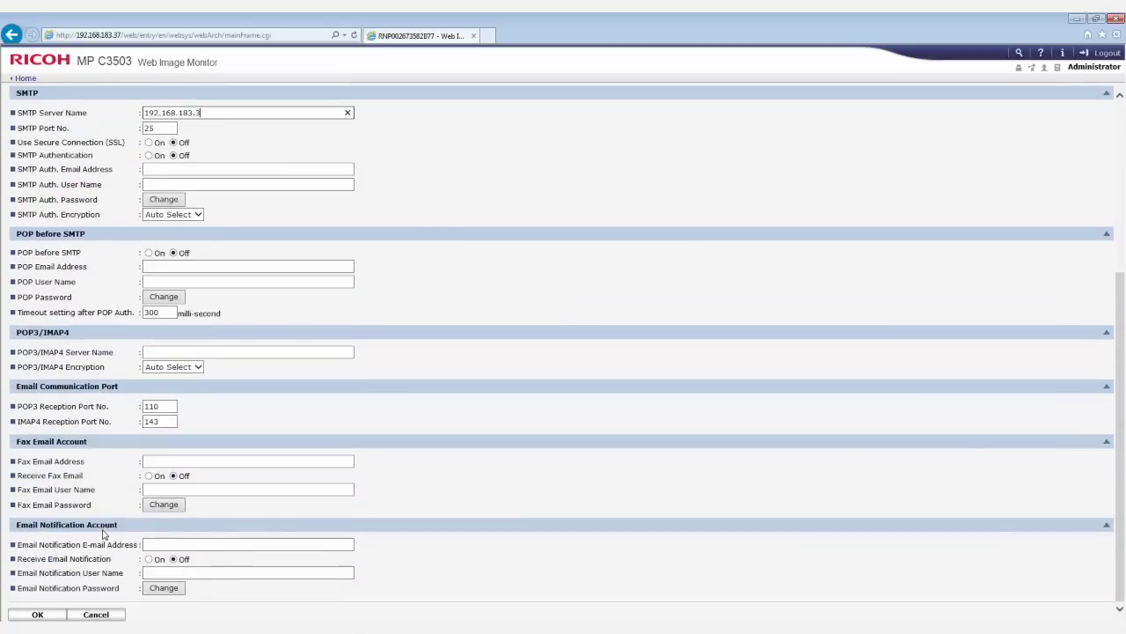
pyautogui.click(37, 613)
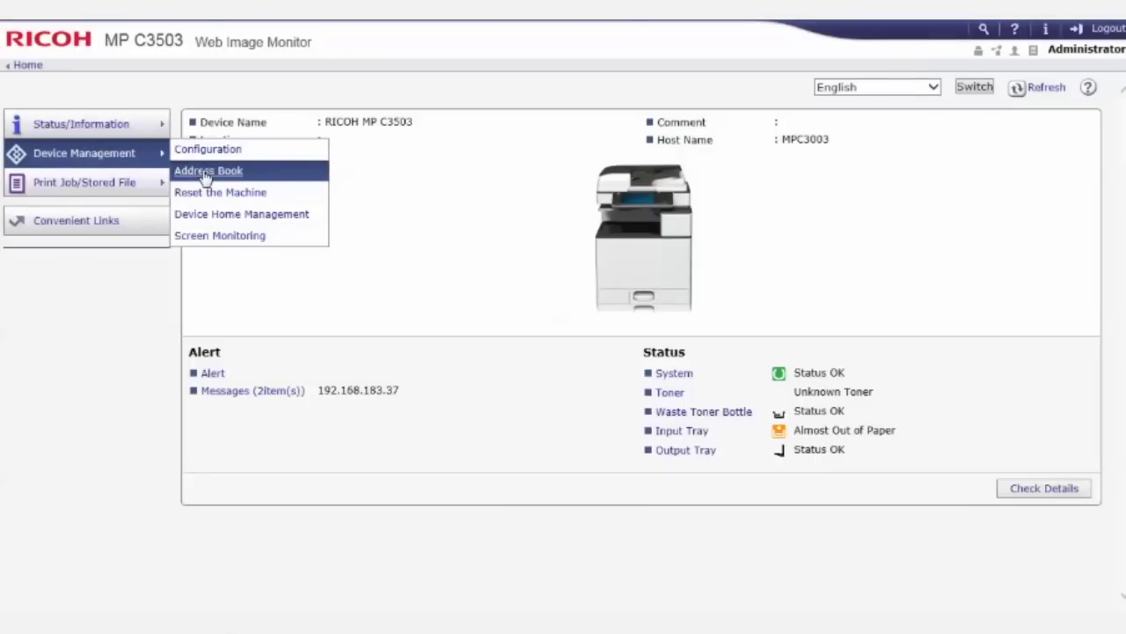
# Step: Register address-book user No. 00002 as an Email Destination, entering the user's email address
pyautogui.click(205, 173)
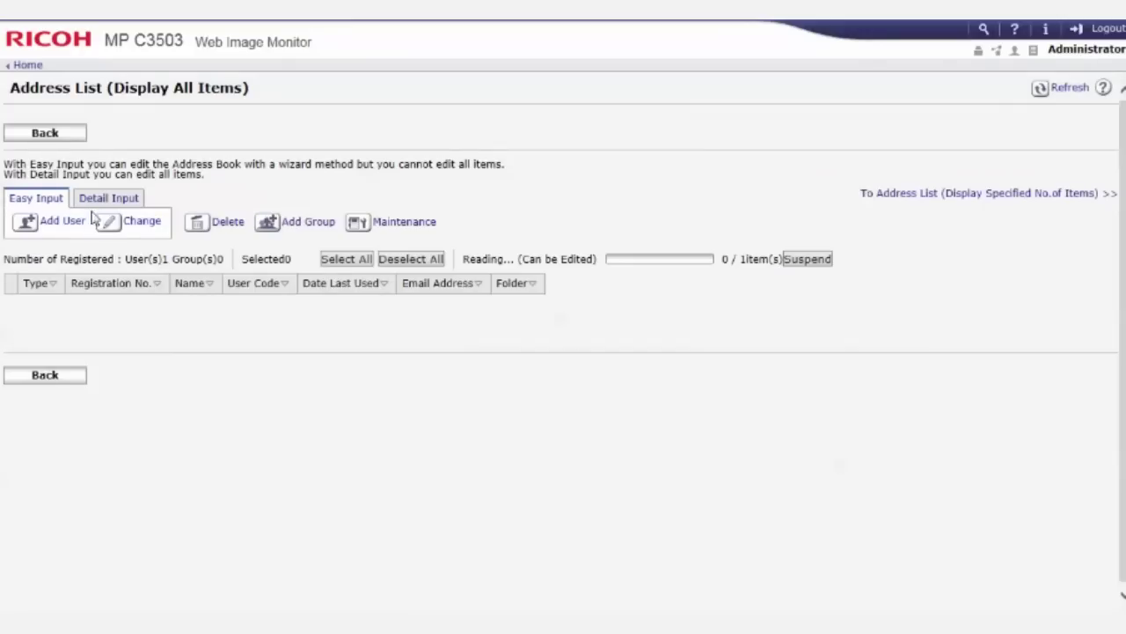
pyautogui.click(50, 223)
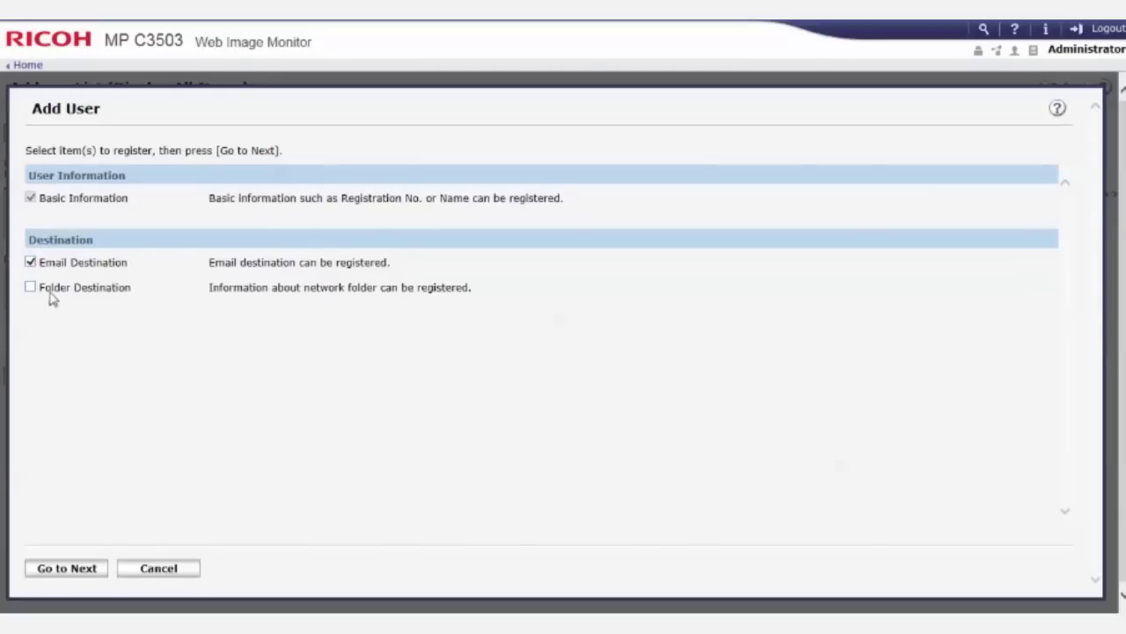
pyautogui.click(81, 573)
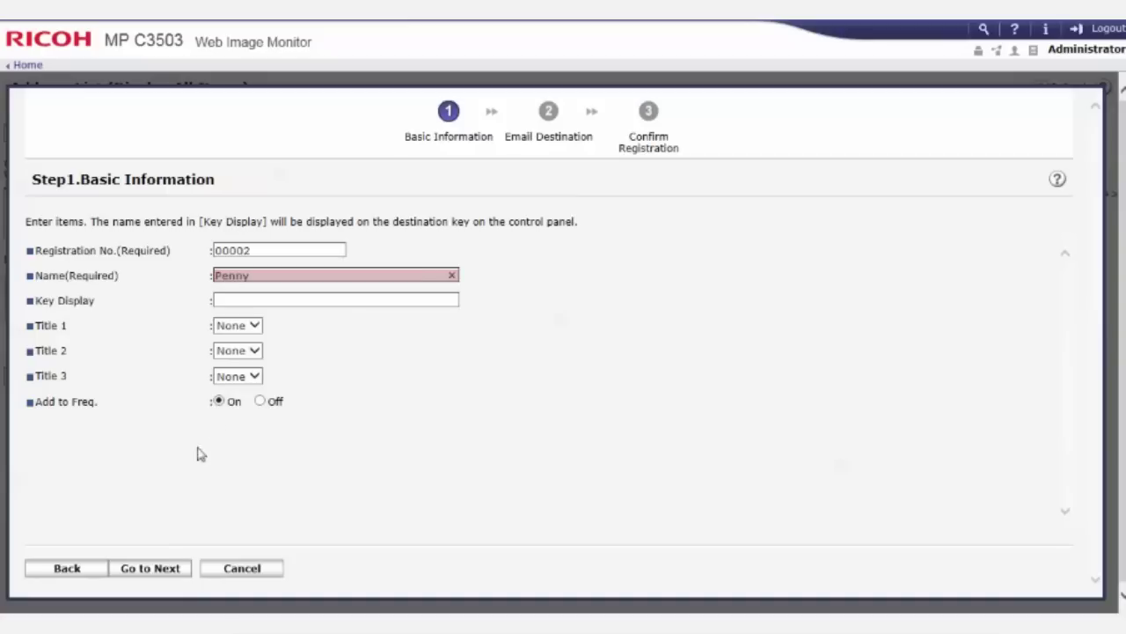
pyautogui.click(149, 571)
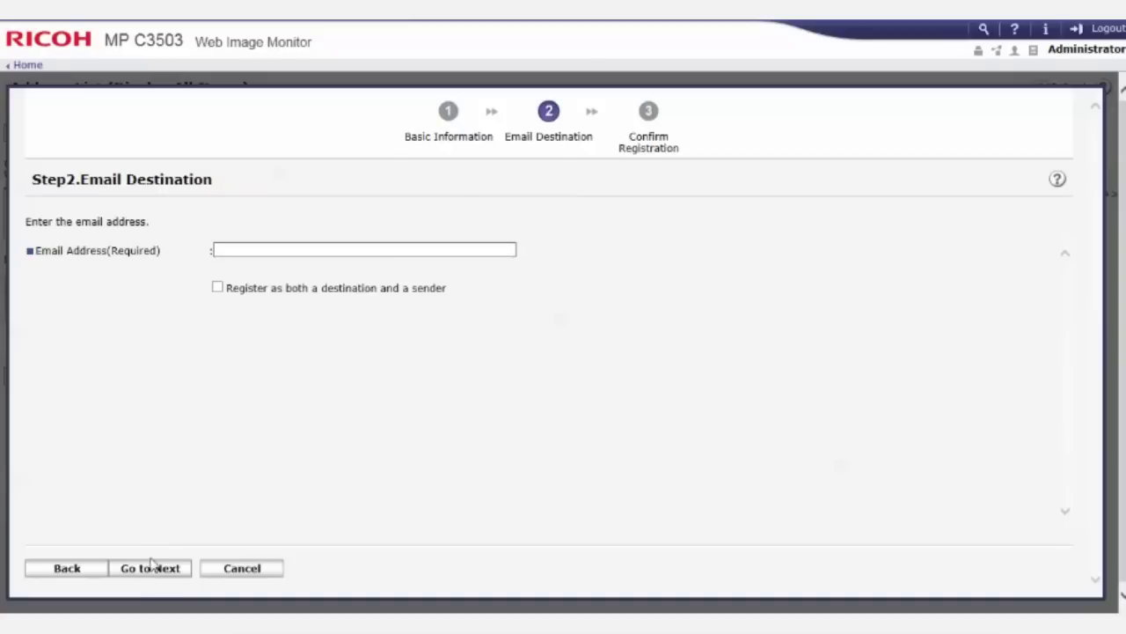
pyautogui.click(228, 250)
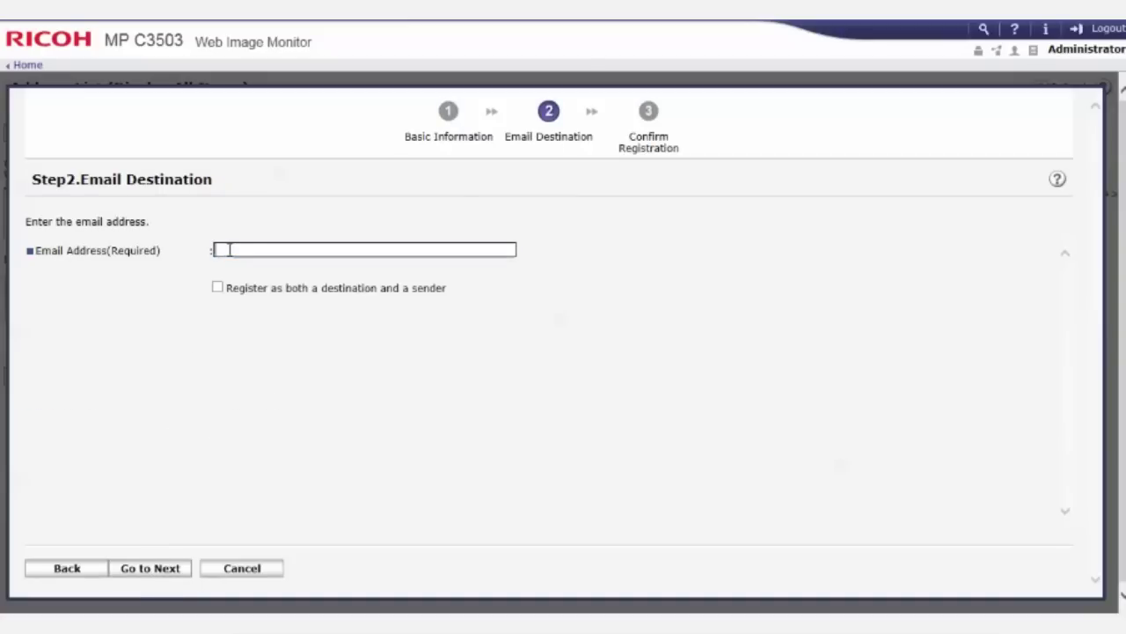
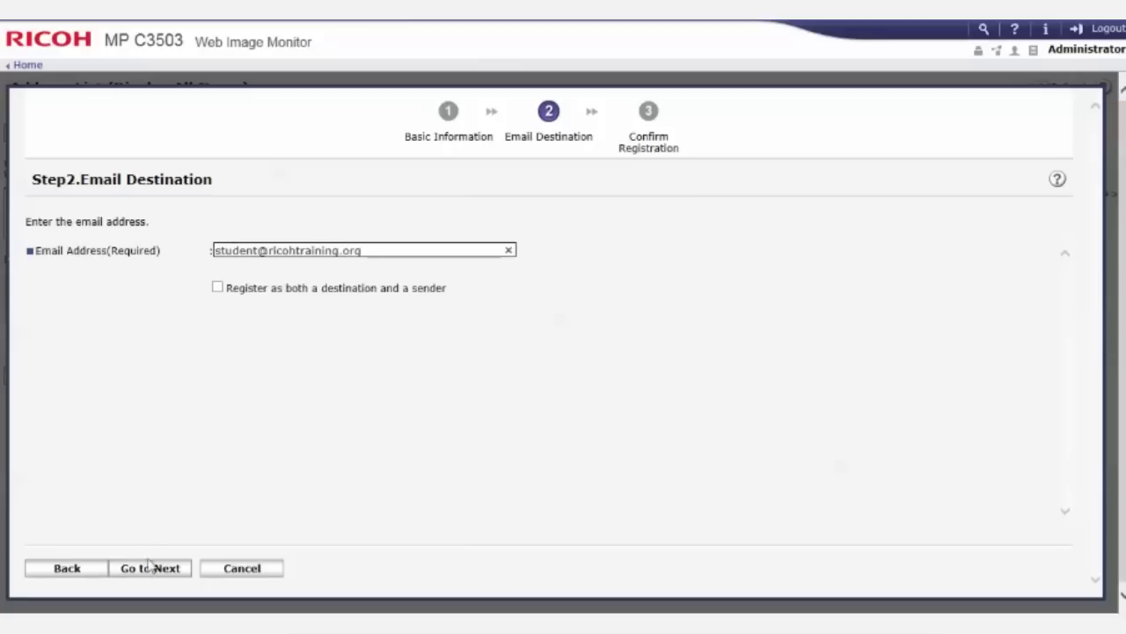
pyautogui.click(149, 567)
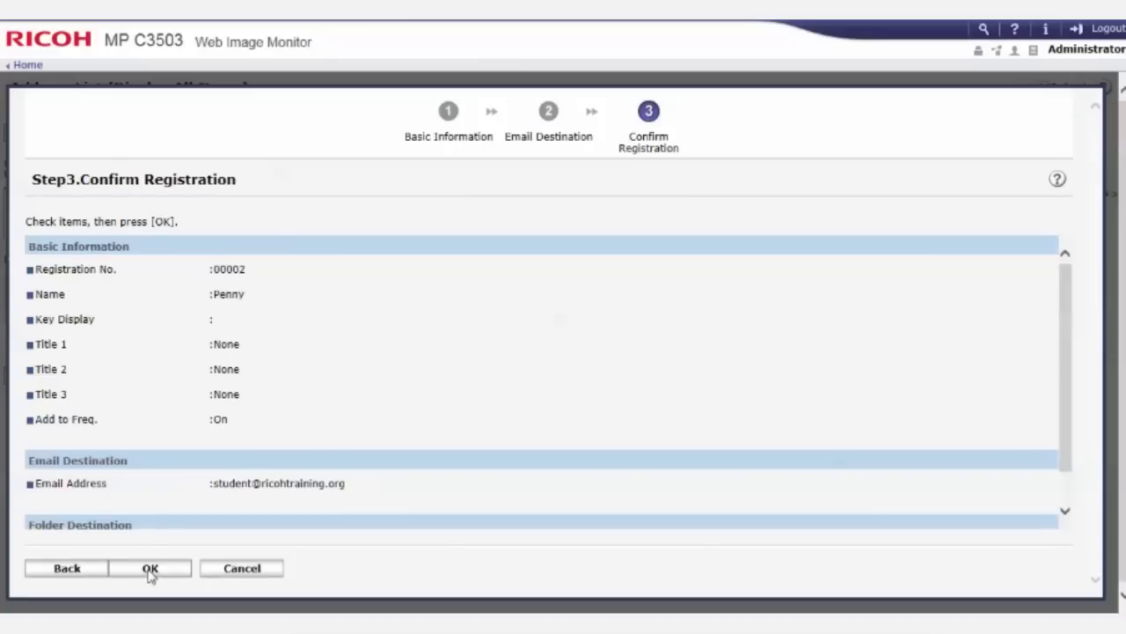
pyautogui.click(151, 569)
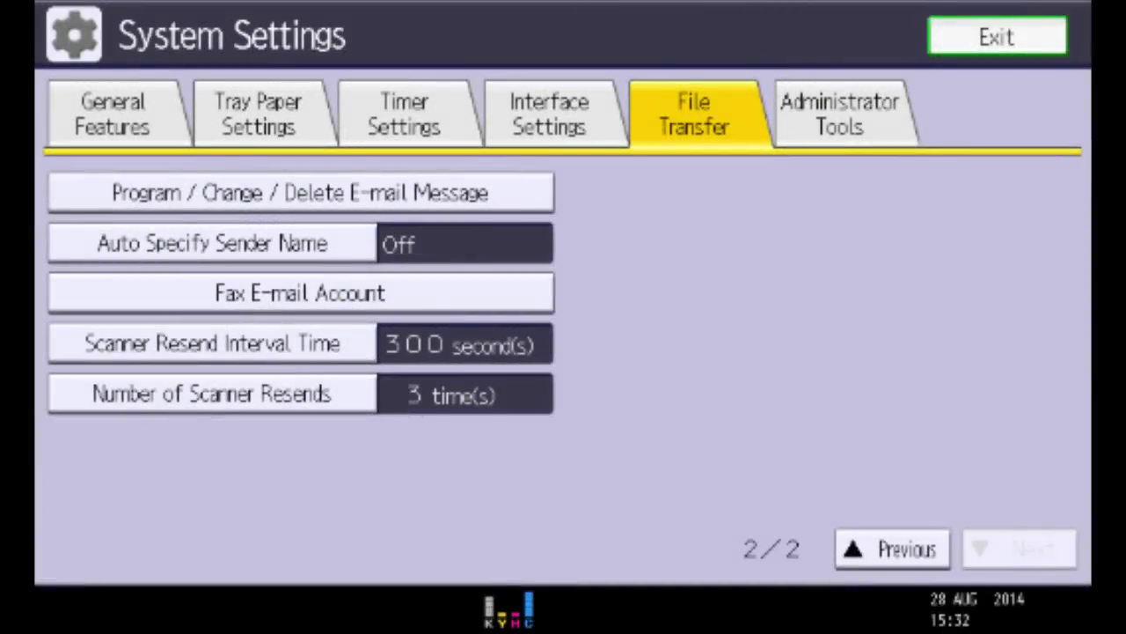
# Step: Set Auto Specify Sender Name to On in File Transfer settings and confirm
pyautogui.click(212, 243)
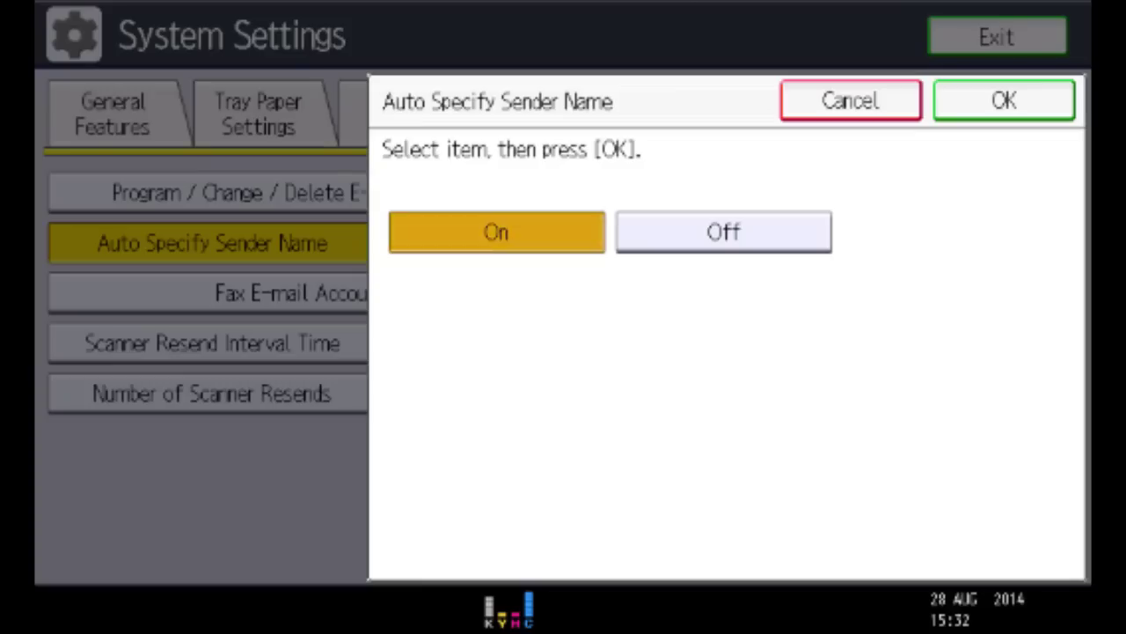
pyautogui.click(496, 231)
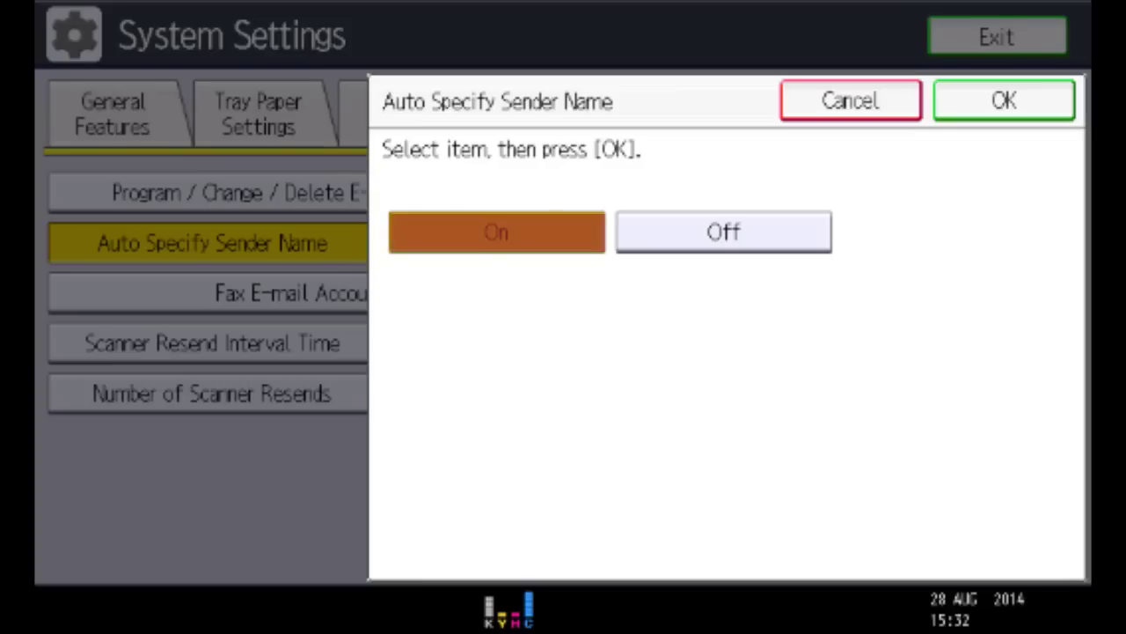
pyautogui.click(1004, 100)
pyautogui.click(212, 242)
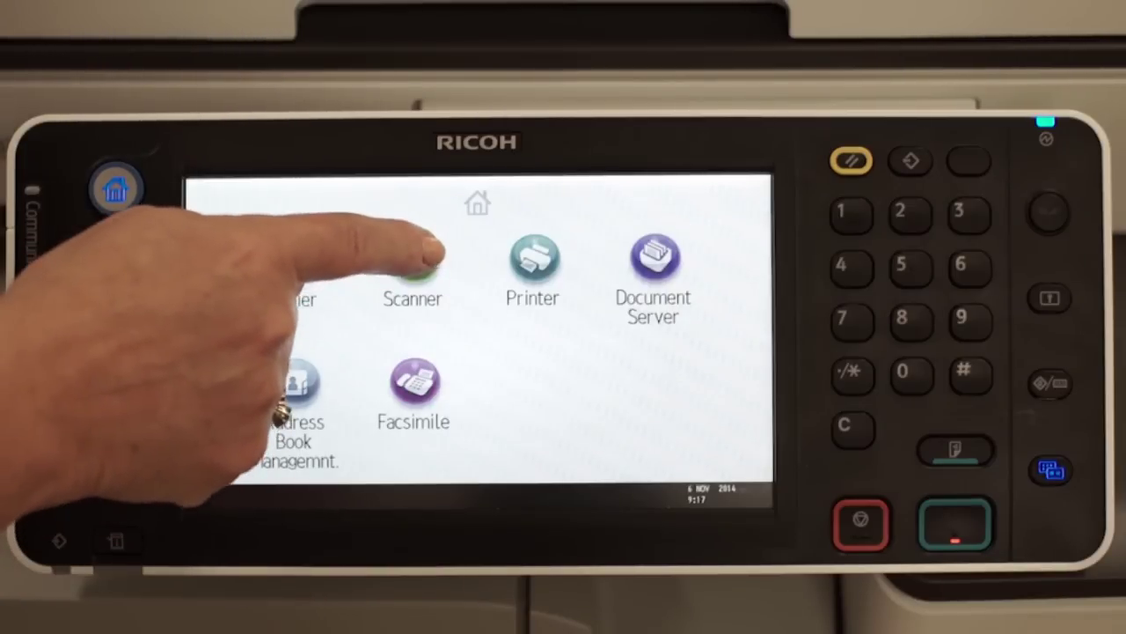
# Step: In Scanner, select the new user and a second Frequent address-book recipient, then start scanning
pyautogui.click(413, 259)
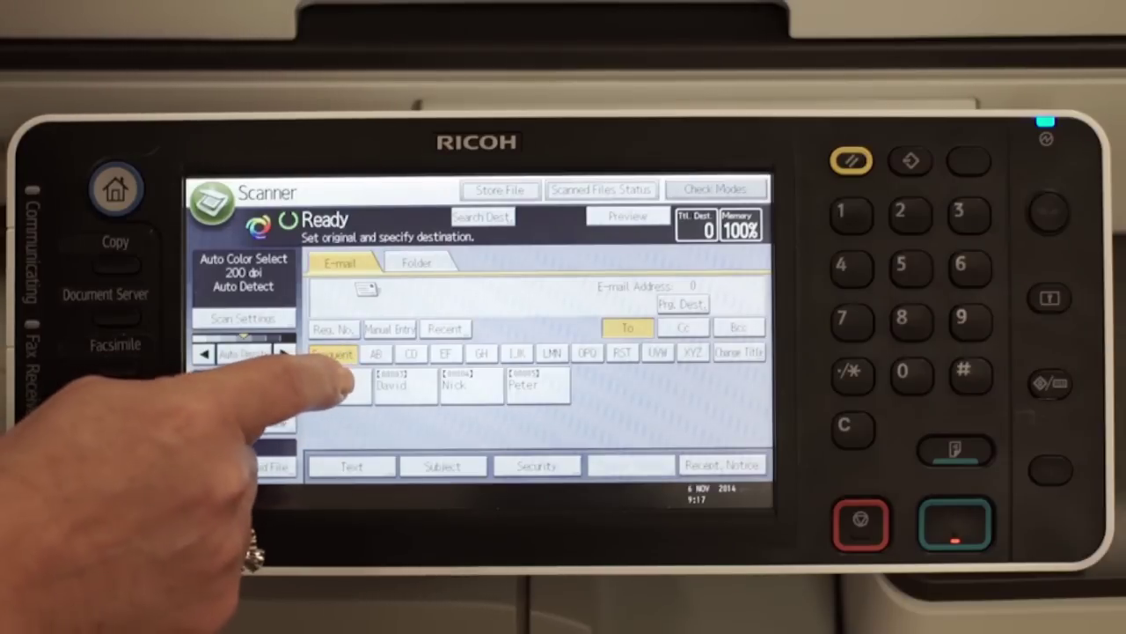
pyautogui.click(339, 384)
pyautogui.click(403, 385)
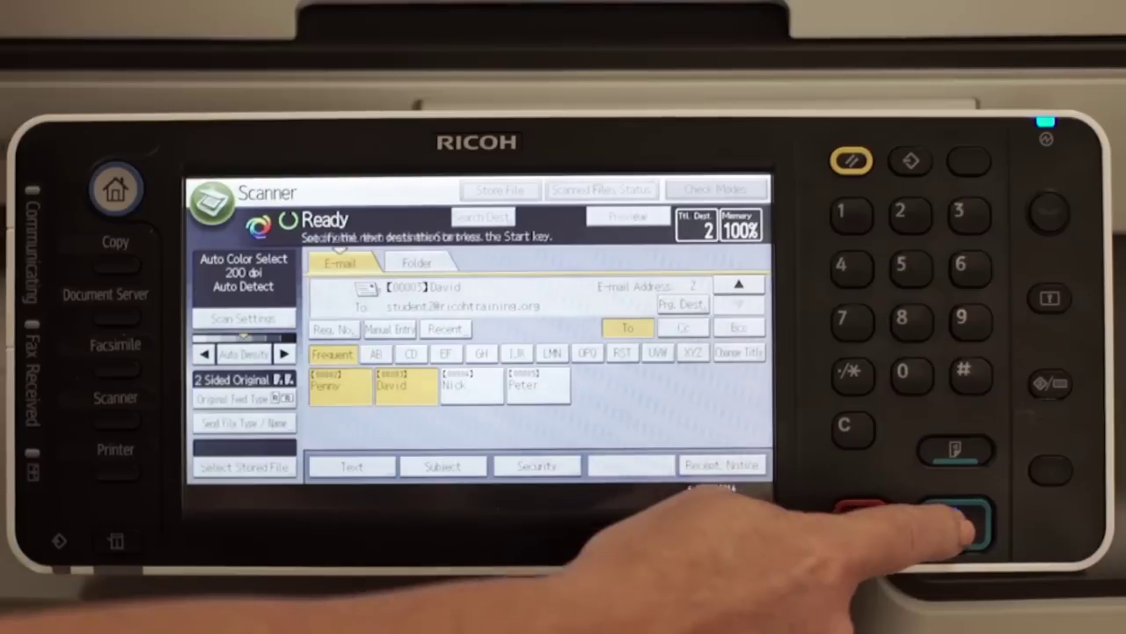
pyautogui.click(955, 519)
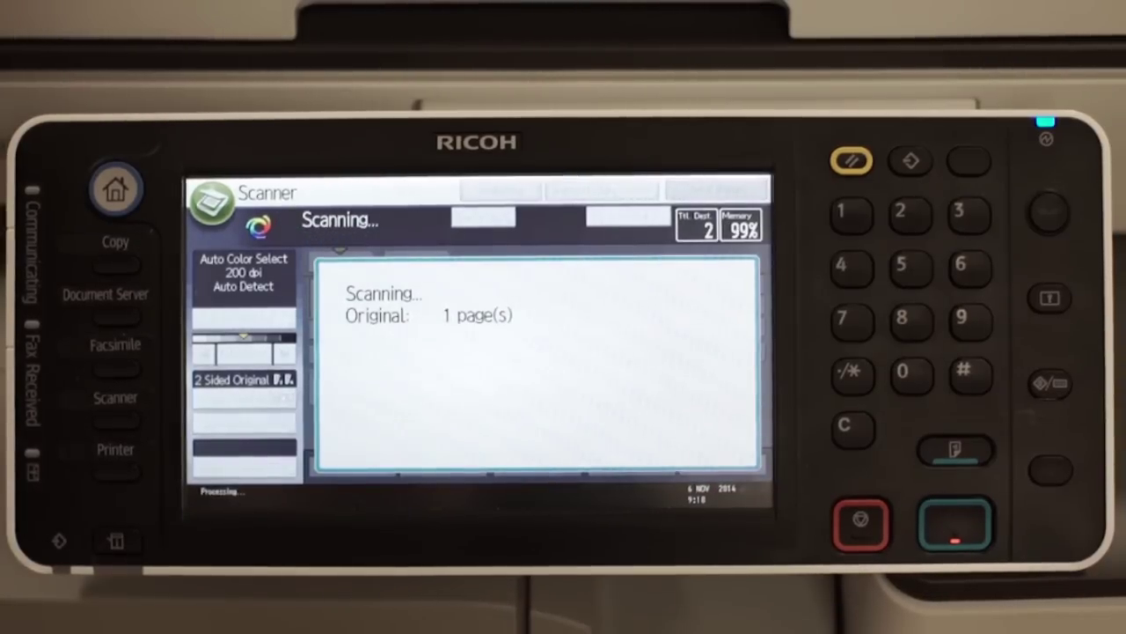